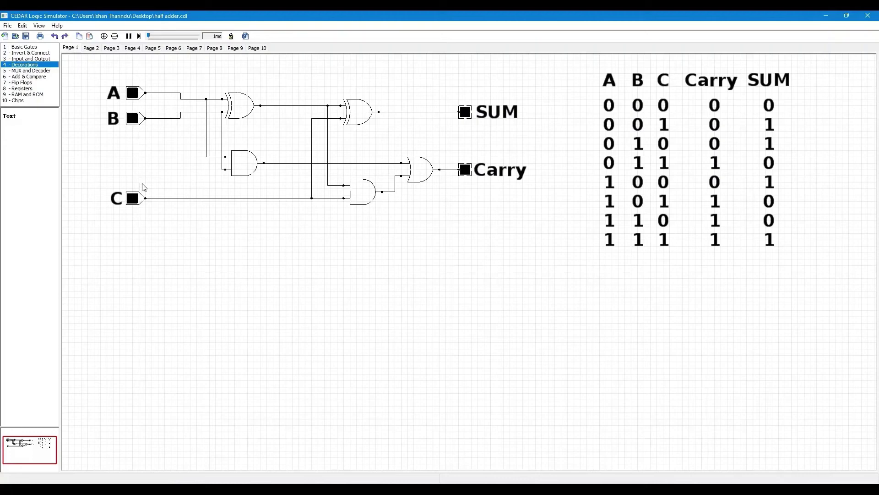
Step: Test the full adder's C and B combinations with A off, checking SUM and Carry against the table
{"action": "left_click", "coordinate": [133, 202]}
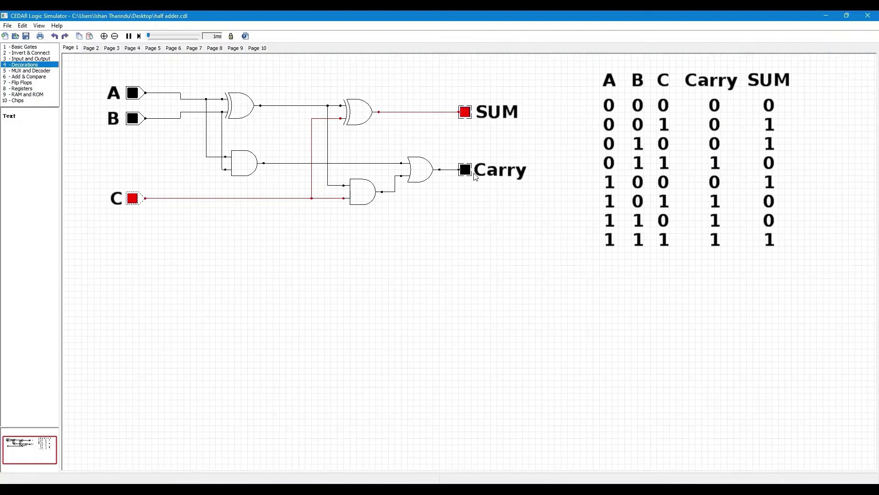
{"action": "left_click", "coordinate": [133, 120]}
{"action": "left_click", "coordinate": [135, 204]}
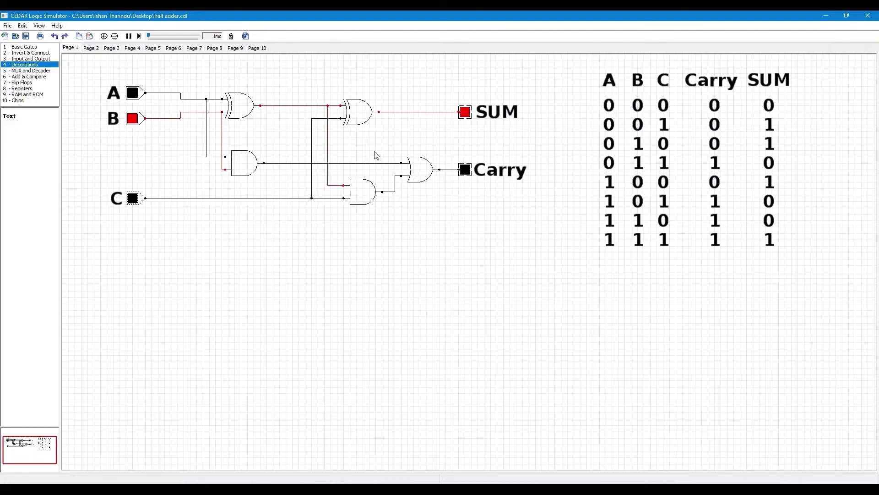
{"action": "left_click", "coordinate": [133, 97]}
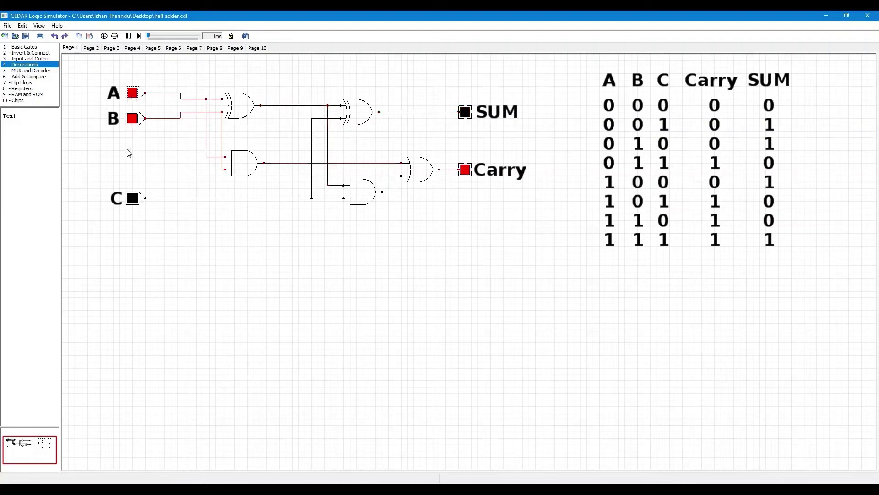
{"action": "left_click", "coordinate": [132, 96]}
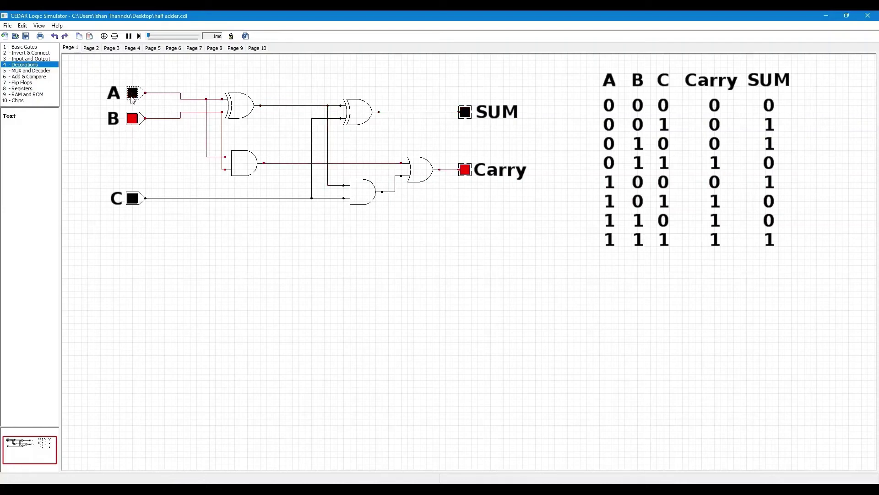
{"action": "left_click", "coordinate": [133, 198]}
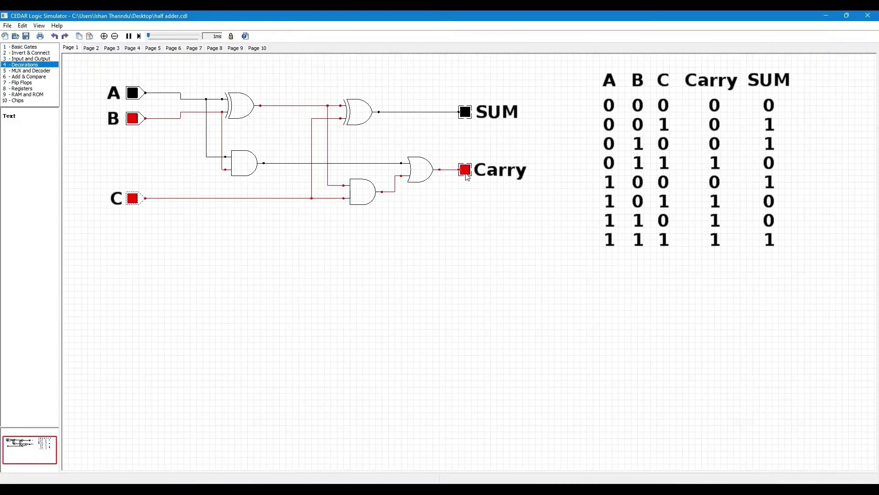
Step: Test the combinations with A on, comparing SUM and Carry against the truth table
{"action": "left_click", "coordinate": [132, 93]}
{"action": "left_click", "coordinate": [132, 119]}
{"action": "left_click", "coordinate": [133, 198]}
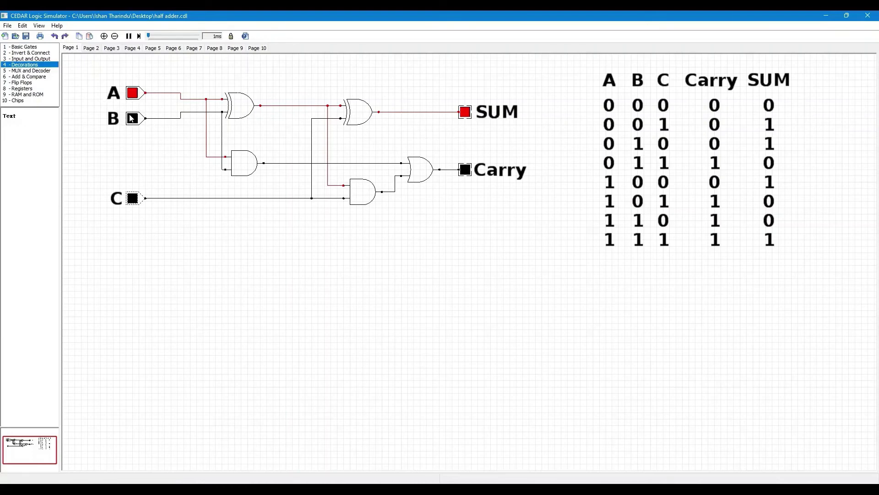
{"action": "left_click", "coordinate": [133, 198]}
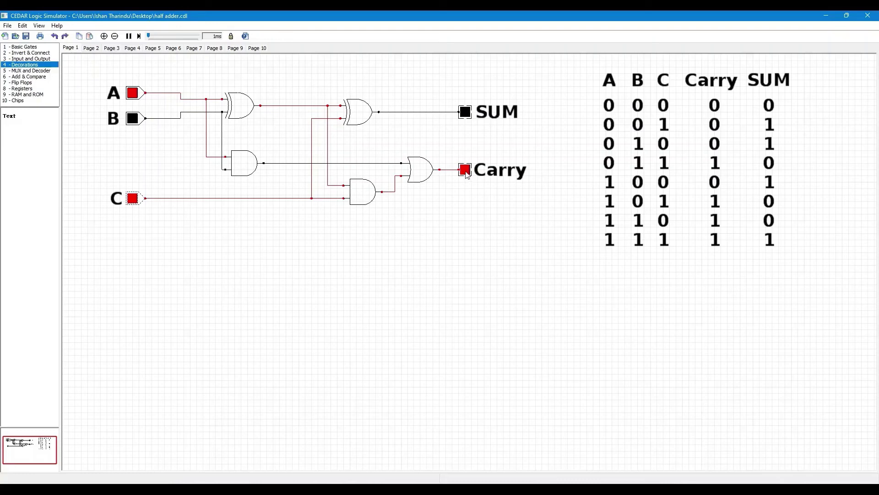
{"action": "left_click", "coordinate": [132, 120]}
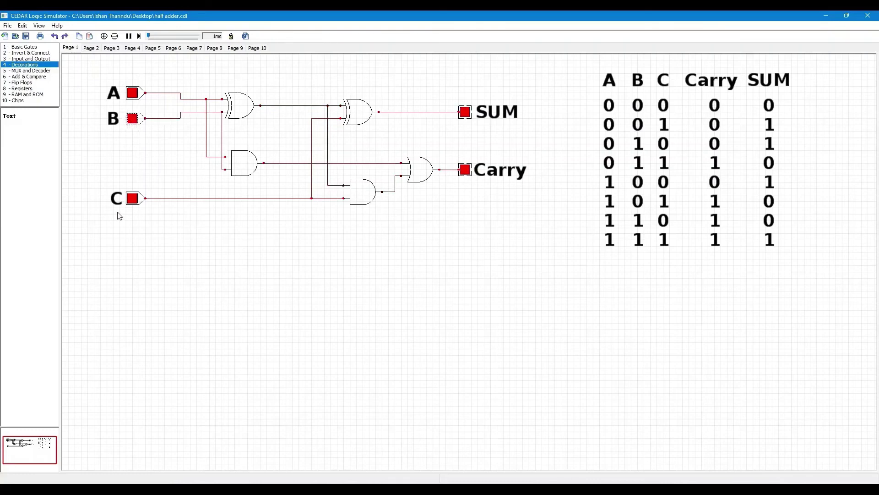
{"action": "left_click", "coordinate": [133, 199]}
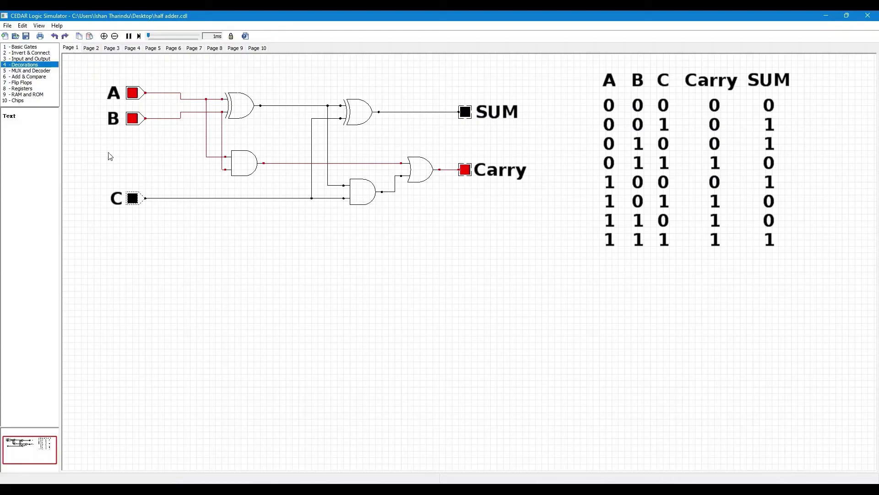
{"action": "left_click", "coordinate": [131, 197]}
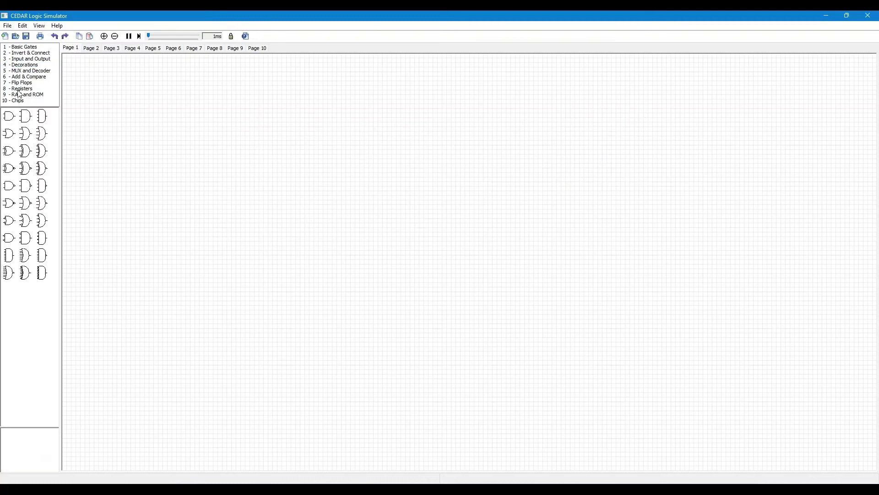
Step: Place four full-adder blocks from 6 - Add & Compare in a row on the canvas
{"action": "left_click", "coordinate": [26, 76]}
{"action": "left_click_drag", "start_coordinate": [8, 119], "coordinate": [258, 184]}
{"action": "left_click_drag", "start_coordinate": [405, 183], "coordinate": [275, 180]}
Step: Add two input toggles wired to the first adder's X and Y inputs, and select both
{"action": "left_click", "coordinate": [18, 59]}
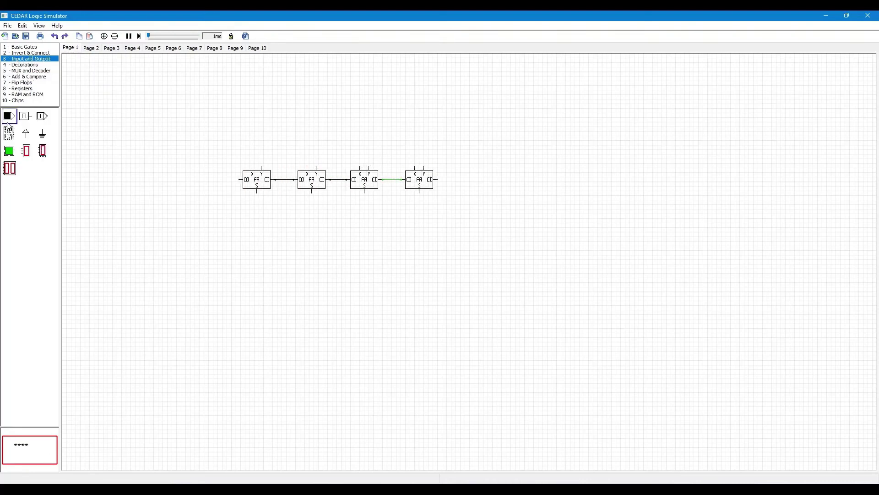
{"action": "left_click_drag", "start_coordinate": [7, 116], "coordinate": [252, 131]}
{"action": "left_click_drag", "start_coordinate": [252, 166], "coordinate": [253, 141]}
{"action": "left_click_drag", "start_coordinate": [8, 116], "coordinate": [261, 166]}
{"action": "left_click_drag", "start_coordinate": [252, 132], "coordinate": [250, 129]}
{"action": "mouse_move", "coordinate": [251, 168]}
{"action": "left_mouse_down"}
{"action": "mouse_move", "coordinate": [251, 158]}
{"action": "mouse_move", "coordinate": [263, 166]}
{"action": "left_mouse_up"}
{"action": "left_click_drag", "start_coordinate": [289, 114], "coordinate": [235, 143]}
Step: Paste copies of the toggle pair above the second, third and fourth adders
{"action": "key", "text": "ctrl+c"}
{"action": "key", "text": "ctrl+v"}
{"action": "left_click", "coordinate": [303, 133]}
{"action": "key", "text": "ctrl+v"}
{"action": "left_click", "coordinate": [358, 135]}
{"action": "key", "text": "ctrl+v"}
{"action": "left_click", "coordinate": [413, 134]}
Step: Wire the pasted toggles to their adders' X and Y inputs
{"action": "mouse_move", "coordinate": [303, 139]}
{"action": "left_mouse_down"}
{"action": "mouse_move", "coordinate": [307, 166]}
{"action": "mouse_move", "coordinate": [317, 166]}
{"action": "left_mouse_up"}
{"action": "mouse_move", "coordinate": [358, 140]}
{"action": "left_mouse_down"}
{"action": "mouse_move", "coordinate": [360, 166]}
{"action": "mouse_move", "coordinate": [369, 166]}
{"action": "left_mouse_up"}
{"action": "mouse_move", "coordinate": [412, 140]}
{"action": "left_mouse_down"}
{"action": "mouse_move", "coordinate": [415, 166]}
{"action": "mouse_move", "coordinate": [424, 167]}
{"action": "left_mouse_up"}
{"action": "left_click_drag", "start_coordinate": [330, 114], "coordinate": [319, 132]}
Step: Place four output LEDs under the adders and wire each S output to its LED
{"action": "left_click", "coordinate": [477, 160]}
{"action": "left_click_drag", "start_coordinate": [9, 151], "coordinate": [257, 228]}
{"action": "key", "text": "ctrl+v"}
{"action": "left_click", "coordinate": [312, 225]}
{"action": "key", "text": "ctrl+v"}
{"action": "left_click", "coordinate": [367, 225]}
{"action": "key", "text": "ctrl+v"}
{"action": "left_click", "coordinate": [418, 226]}
{"action": "left_click_drag", "start_coordinate": [419, 221], "coordinate": [422, 196]}
{"action": "mouse_move", "coordinate": [364, 220]}
{"action": "left_mouse_down"}
{"action": "mouse_move", "coordinate": [364, 193]}
{"action": "mouse_move", "coordinate": [364, 226]}
{"action": "left_mouse_up"}
{"action": "left_click_drag", "start_coordinate": [312, 220], "coordinate": [312, 193]}
{"action": "left_click_drag", "start_coordinate": [256, 219], "coordinate": [257, 193]}
Step: Add a carry-out LED left of the first adder and a carry-in toggle right of the last
{"action": "left_click_drag", "start_coordinate": [9, 151], "coordinate": [240, 179]}
{"action": "left_click_drag", "start_coordinate": [9, 151], "coordinate": [438, 180]}
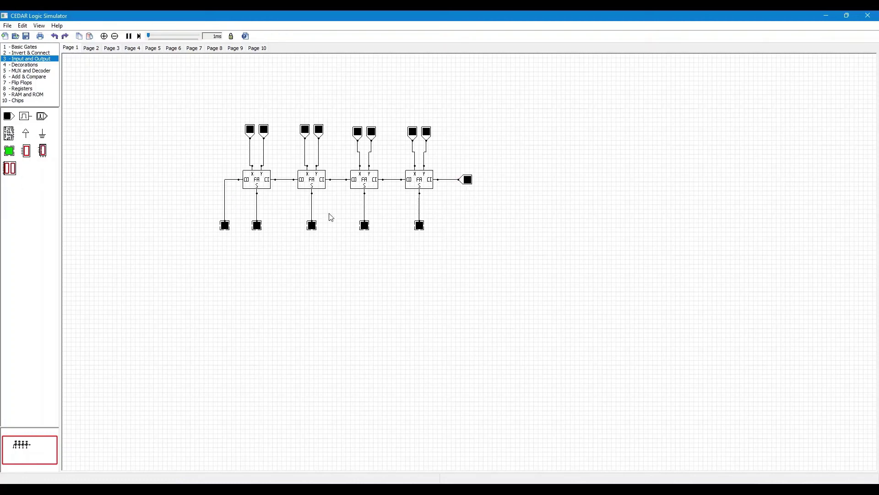
{"action": "left_click", "coordinate": [25, 64]}
Step: Place a Decorations text label reading A3 above the first adder's toggle
{"action": "left_click_drag", "start_coordinate": [10, 116], "coordinate": [250, 106]}
{"action": "double_click", "coordinate": [250, 105]}
{"action": "left_click", "coordinate": [452, 203]}
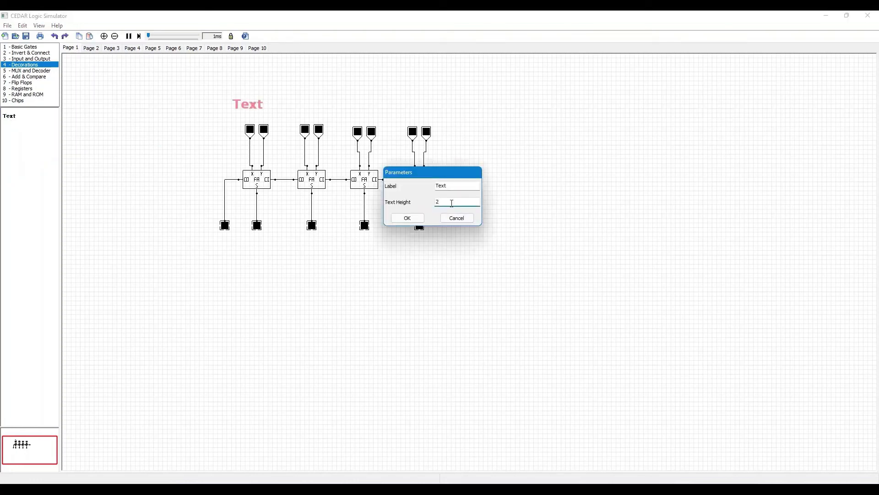
{"action": "double_click", "coordinate": [445, 186]}
{"action": "type", "text": "A"}
{"action": "key", "text": "Return"}
{"action": "left_click_drag", "start_coordinate": [250, 105], "coordinate": [250, 120]}
Step: Copy the label into B3 and B2 labels above the first two adders' B toggles
{"action": "key", "text": "ctrl+c"}
{"action": "key", "text": "ctrl+v"}
{"action": "double_click", "coordinate": [264, 118]}
{"action": "type", "text": "B3"}
{"action": "key", "text": "Return"}
{"action": "key", "text": "ctrl+c"}
{"action": "key", "text": "ctrl+v"}
{"action": "double_click", "coordinate": [319, 118]}
{"action": "type", "text": "B2"}
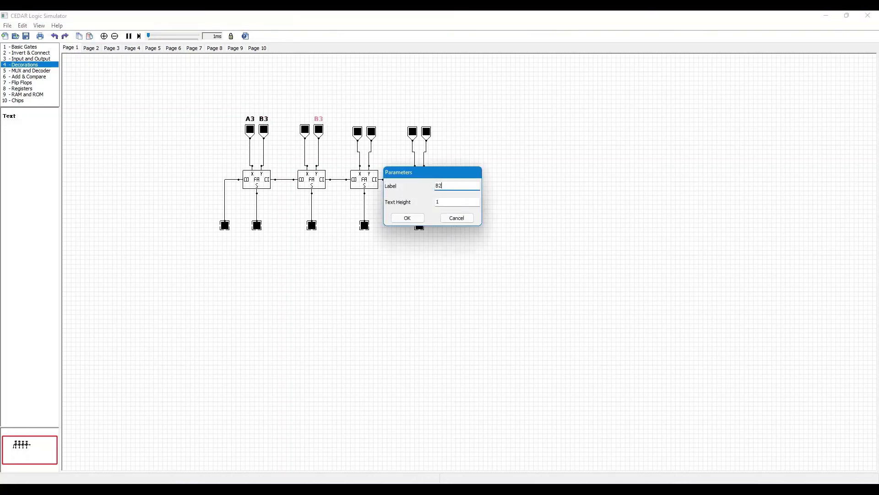
{"action": "key", "text": "Return"}
Step: Add B0 and B1 labels above the fourth and third adders
{"action": "key", "text": "ctrl+c"}
{"action": "key", "text": "ctrl+v"}
{"action": "double_click", "coordinate": [428, 122]}
{"action": "type", "text": "B0"}
{"action": "key", "text": "Return"}
{"action": "key", "text": "ctrl+c"}
{"action": "key", "text": "ctrl+v"}
{"action": "double_click", "coordinate": [371, 121]}
{"action": "type", "text": "B1"}
{"action": "key", "text": "Return"}
Step: Add A2 and A1 labels above the second and third adders
{"action": "left_click", "coordinate": [250, 119]}
{"action": "key", "text": "ctrl+c"}
{"action": "key", "text": "ctrl+v"}
{"action": "double_click", "coordinate": [305, 118]}
{"action": "type", "text": "A2"}
{"action": "key", "text": "Return"}
{"action": "key", "text": "ctrl+c"}
{"action": "key", "text": "ctrl+v"}
{"action": "left_click", "coordinate": [358, 121]}
{"action": "double_click", "coordinate": [358, 121]}
{"action": "type", "text": "A1"}
{"action": "key", "text": "Return"}
Step: Add an A0 label above the last adder and a Cin label beside the carry-in toggle
{"action": "key", "text": "ctrl+c"}
{"action": "key", "text": "ctrl+v"}
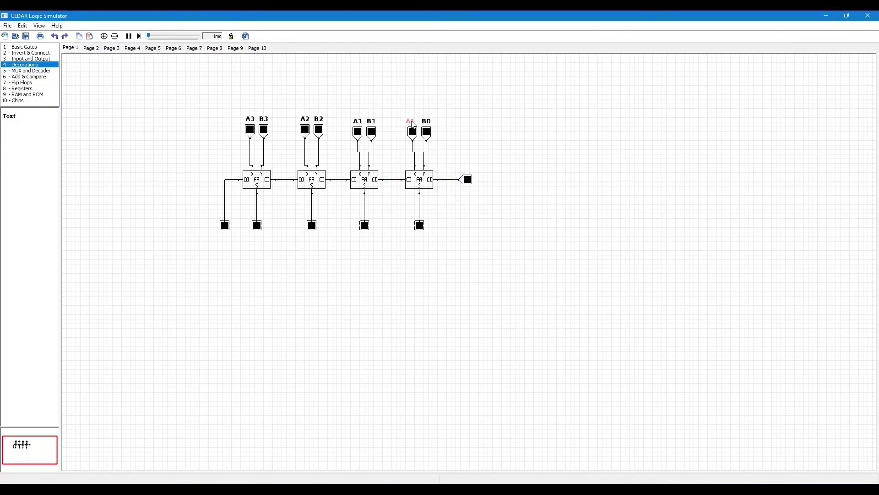
{"action": "left_click", "coordinate": [413, 121]}
{"action": "double_click", "coordinate": [412, 121]}
{"action": "type", "text": "A0"}
{"action": "key", "text": "Return"}
{"action": "key", "text": "ctrl+c"}
{"action": "key", "text": "ctrl+v"}
{"action": "left_click", "coordinate": [481, 180]}
{"action": "double_click", "coordinate": [481, 181]}
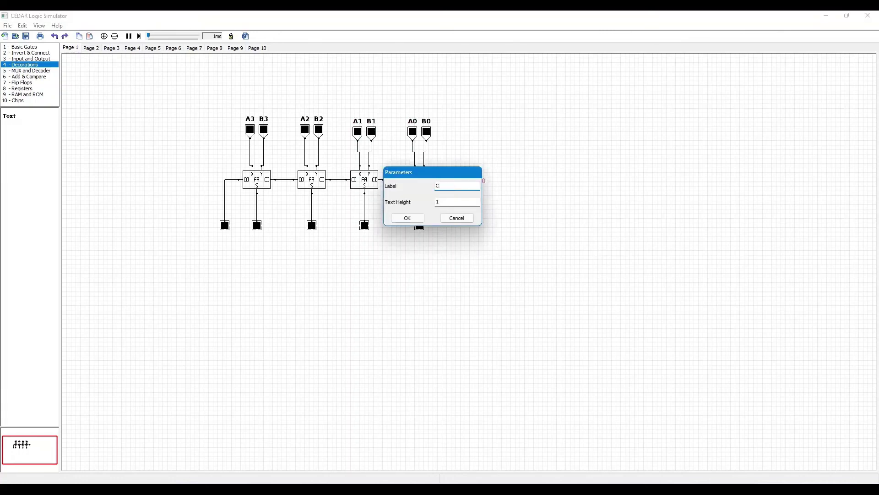
{"action": "type", "text": "Cin"}
{"action": "key", "text": "Return"}
{"action": "left_click", "coordinate": [464, 225]}
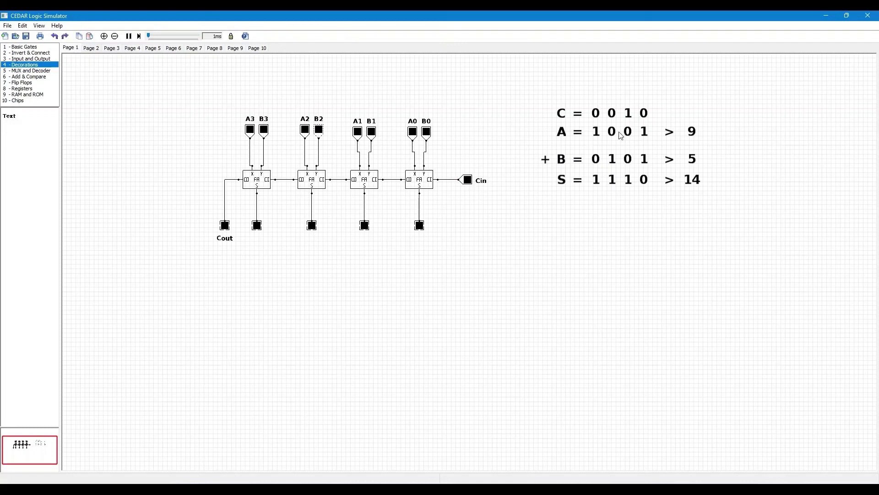
Step: Turn on A0, A3, B0 and B2 so A = 1001 and B = 0101
{"action": "left_click", "coordinate": [413, 133]}
{"action": "left_click", "coordinate": [250, 130]}
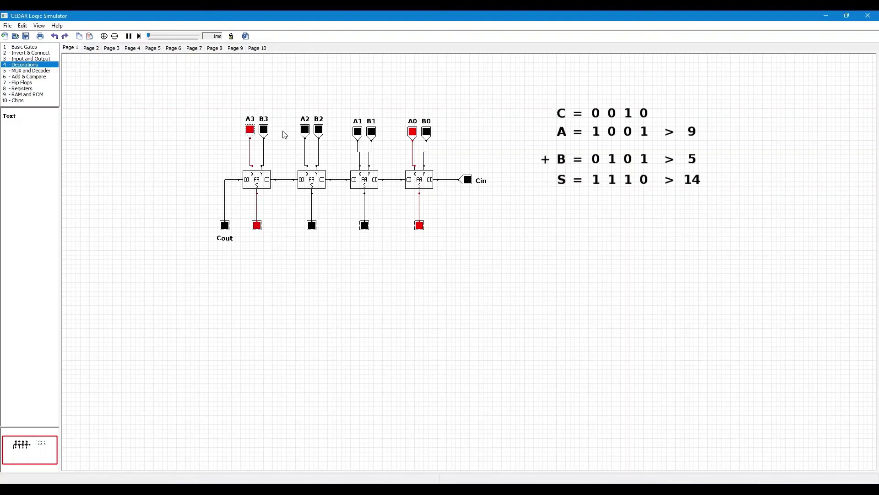
{"action": "left_click", "coordinate": [427, 132]}
{"action": "left_click", "coordinate": [320, 131]}
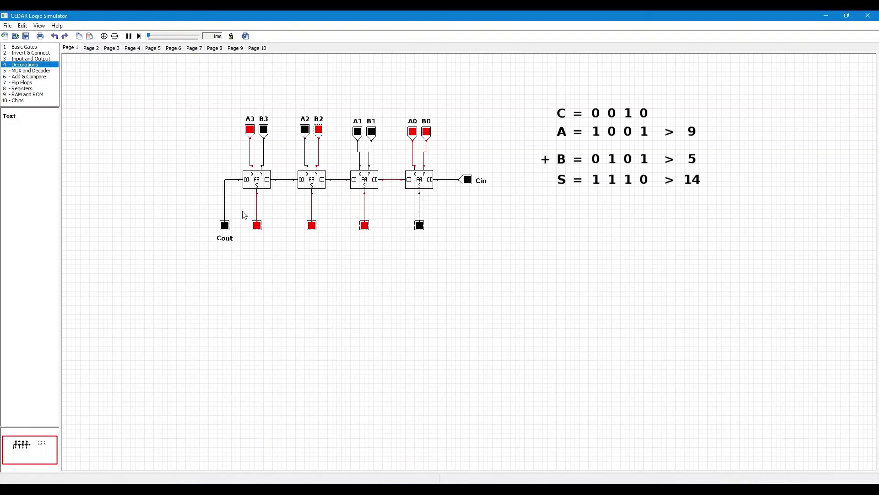
Step: Select the four sum LEDs and the S = 1110 > 14 row to compare them
{"action": "left_click_drag", "start_coordinate": [244, 210], "coordinate": [456, 259]}
{"action": "left_click_drag", "start_coordinate": [547, 169], "coordinate": [744, 207]}
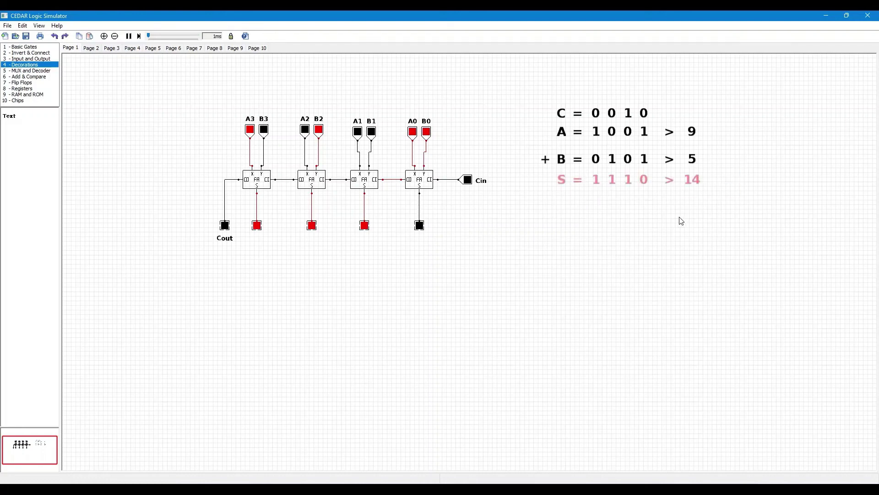
{"action": "left_click", "coordinate": [681, 221]}
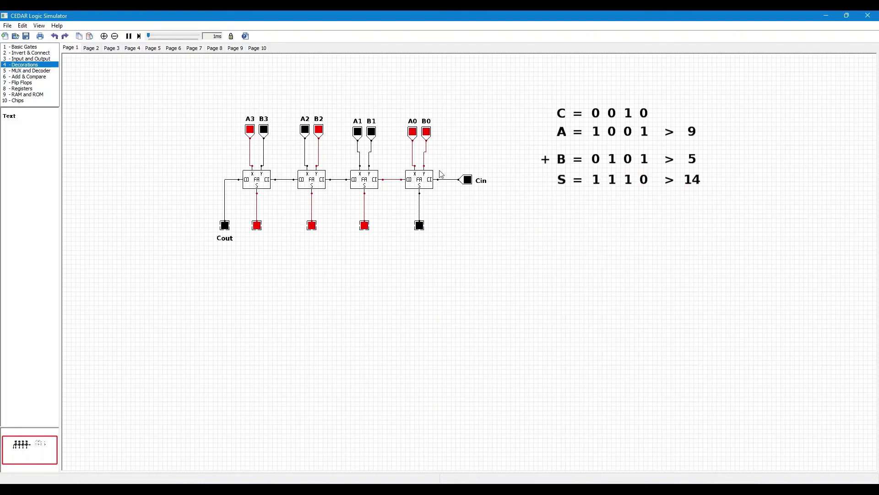